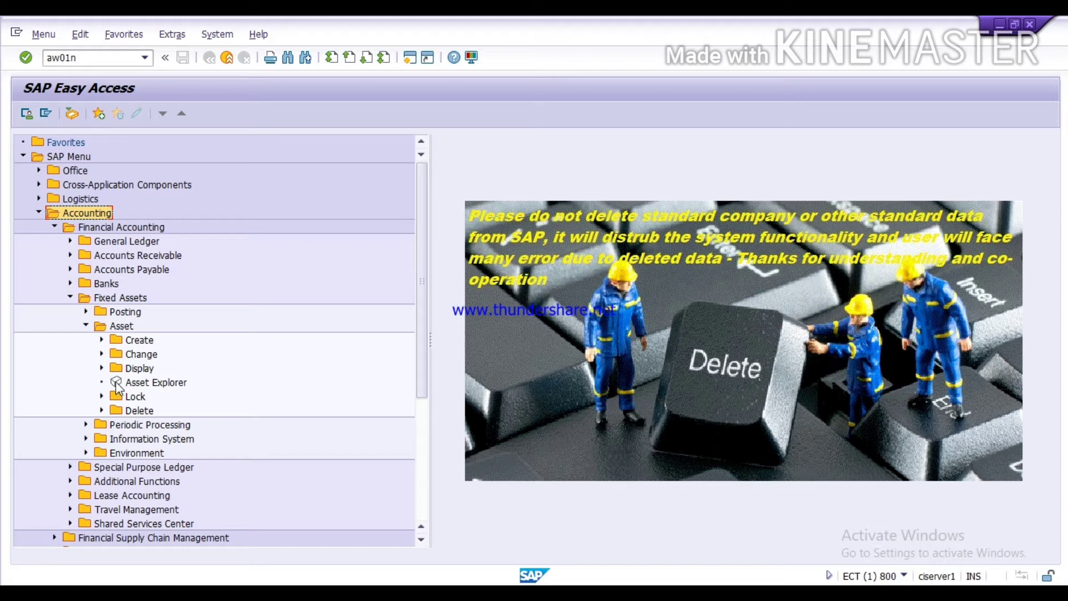
Open Asset Explorer and display the planned values of asset 100003 (BUILDING) in company code TATA.
{"action": "double_click", "coordinate": [123, 384]}
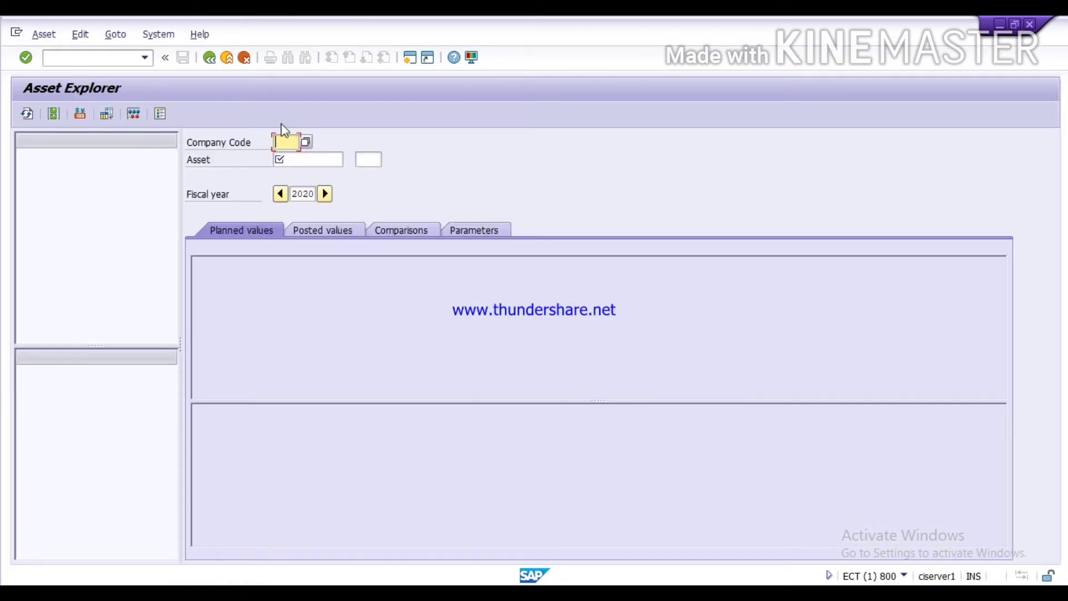
{"action": "type", "text": "tata"}
{"action": "left_click", "coordinate": [337, 156]}
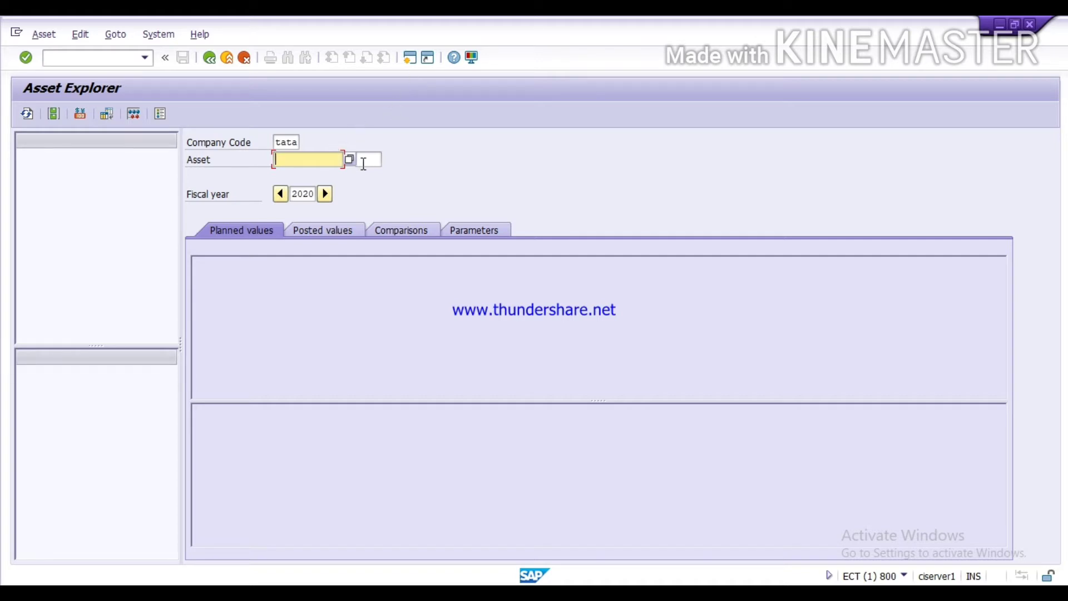
{"action": "key", "text": "Return"}
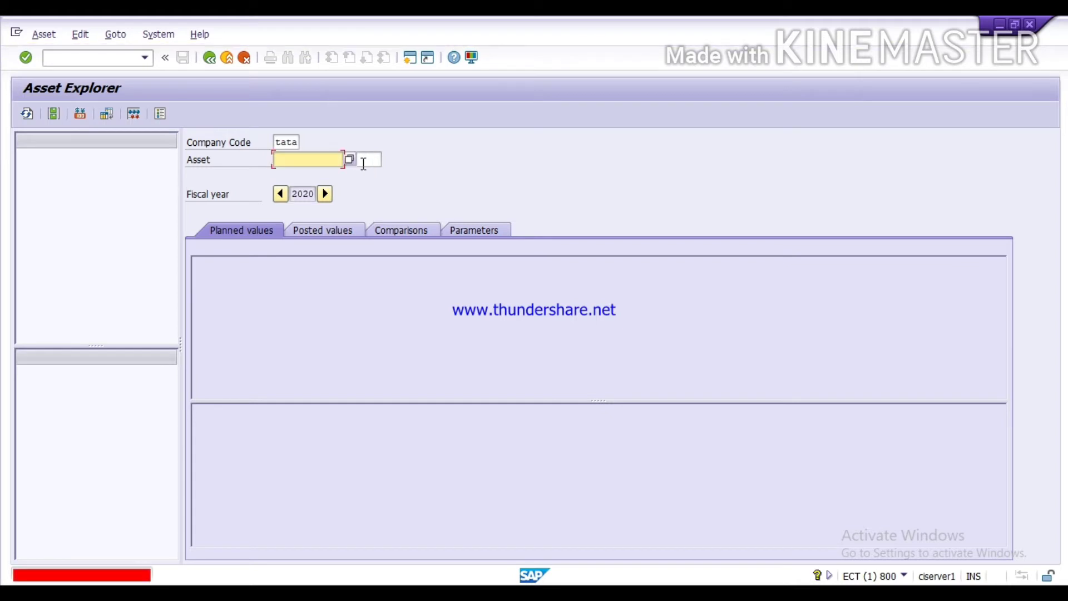
{"action": "key", "text": "F4"}
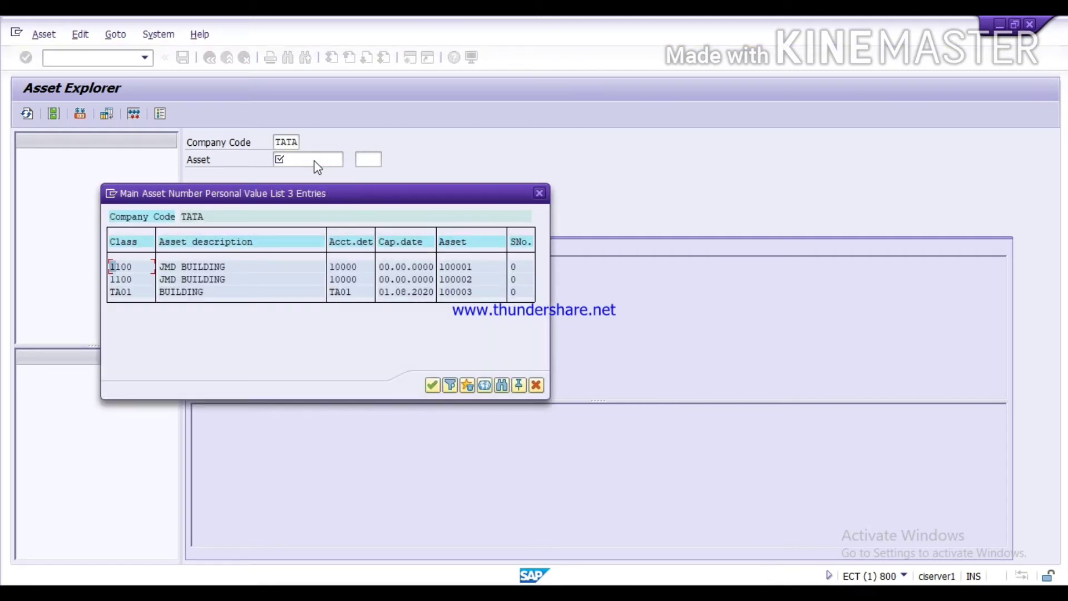
{"action": "key", "text": "Down"}
{"action": "key", "text": "Down"}
{"action": "key", "text": "Return"}
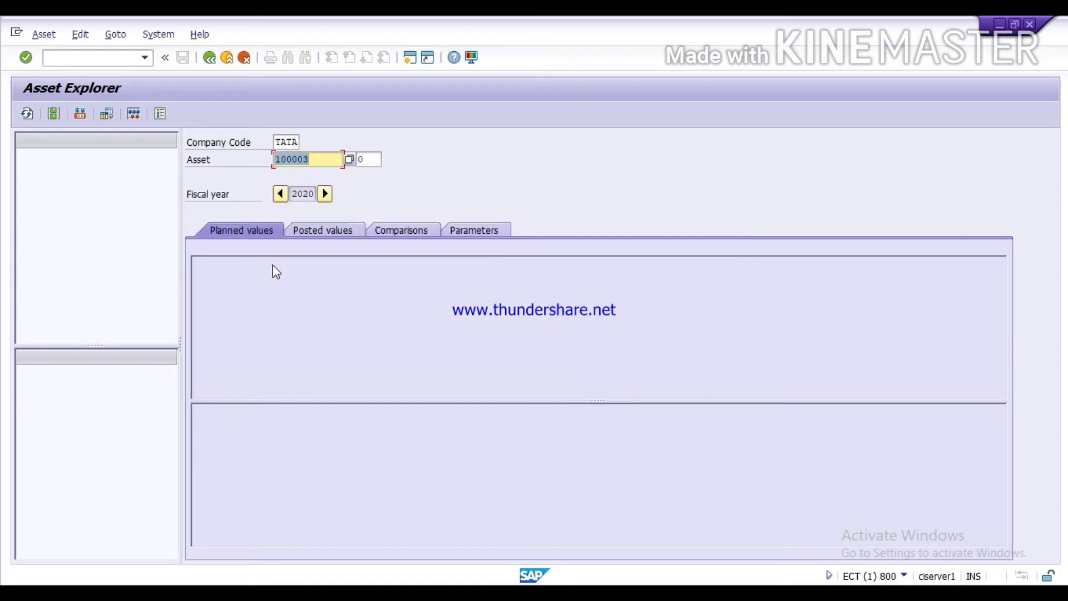
{"action": "left_click", "coordinate": [257, 241]}
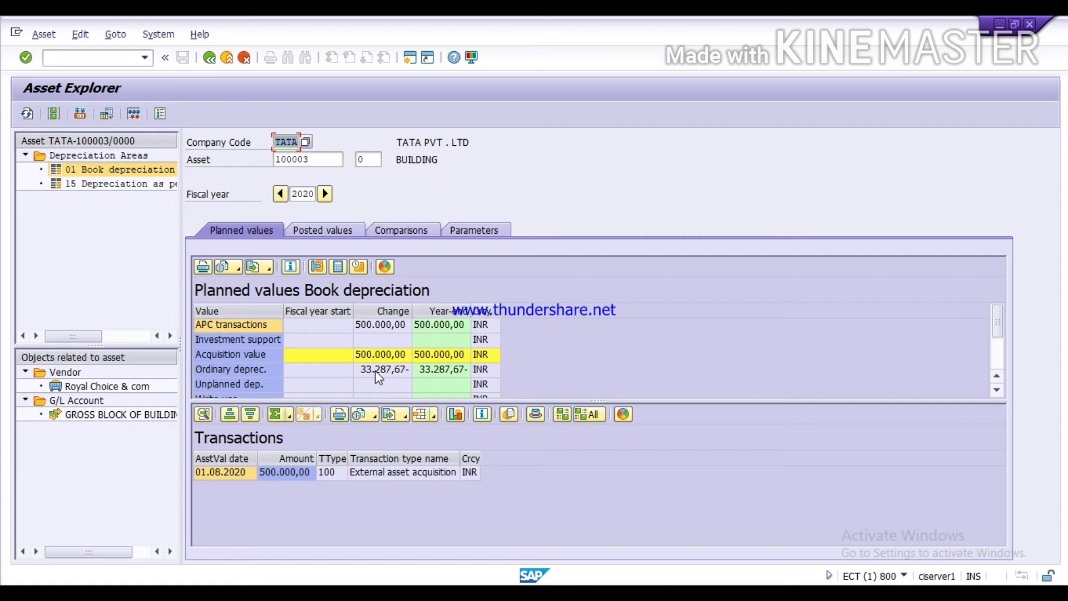
Examine the planned book depreciation values of the asset, including ordinary depreciation and net book value.
{"action": "key", "text": "Tab"}
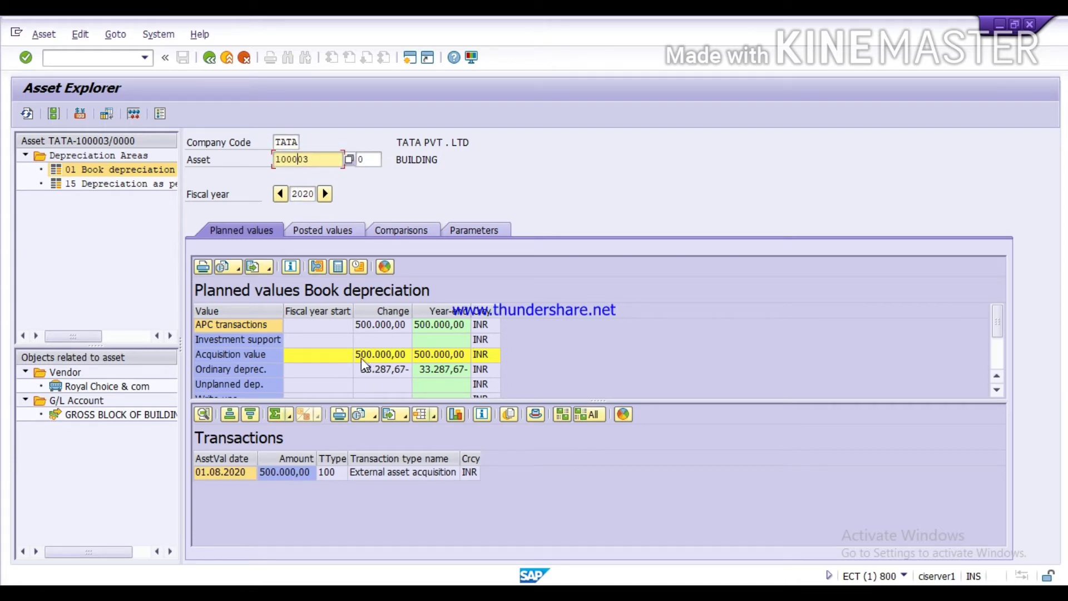
{"action": "key", "text": "Down"}
{"action": "key", "text": "Down"}
{"action": "key", "text": "Down"}
{"action": "key", "text": "Down"}
{"action": "key", "text": "Down"}
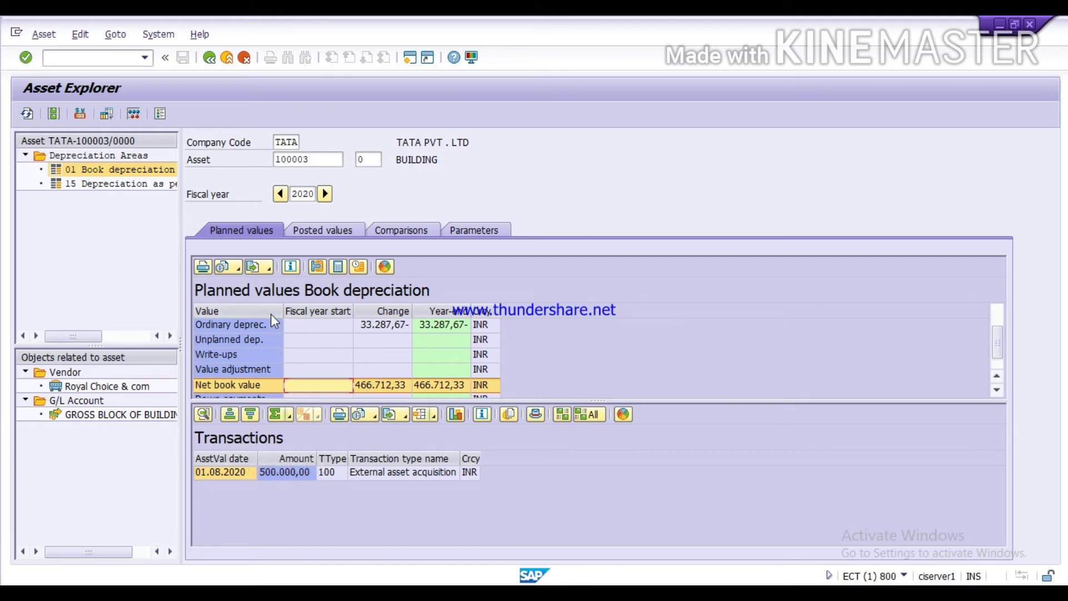
{"action": "left_click", "coordinate": [377, 328]}
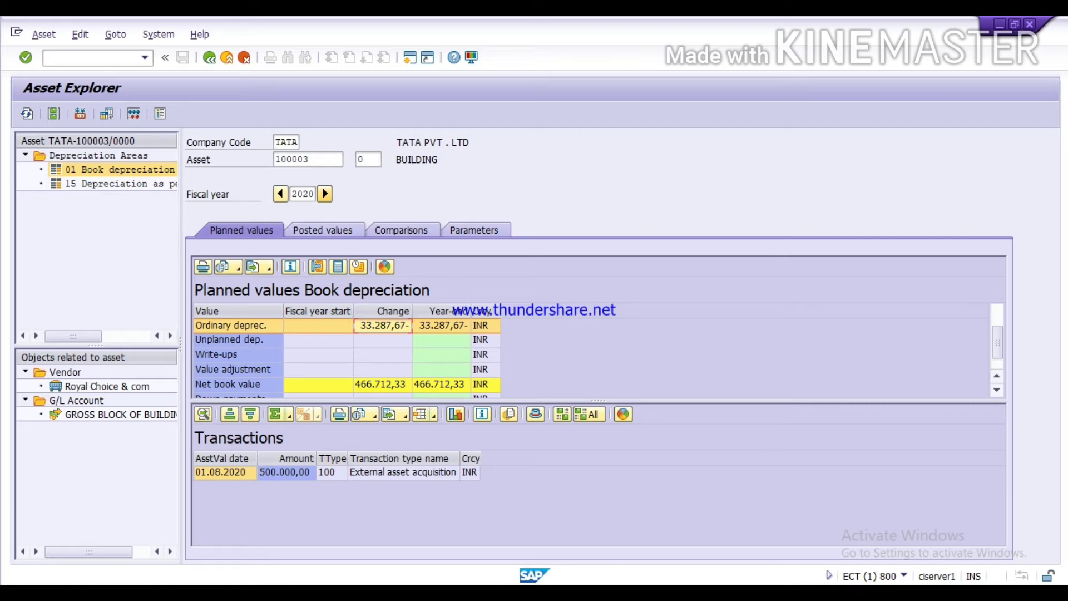
{"action": "key", "text": "F3"}
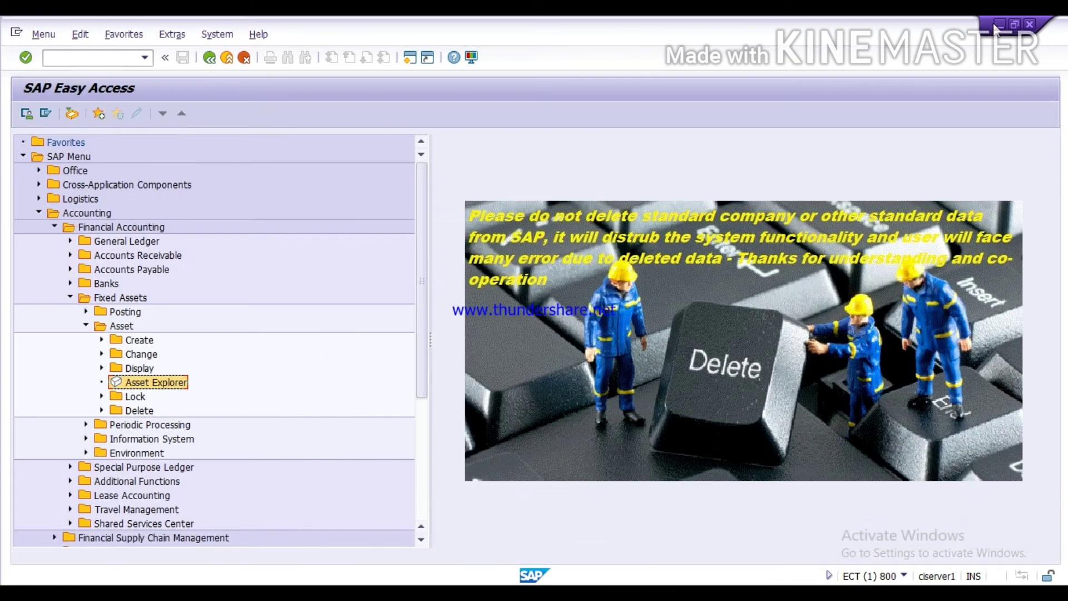
{"action": "left_click", "coordinate": [997, 25]}
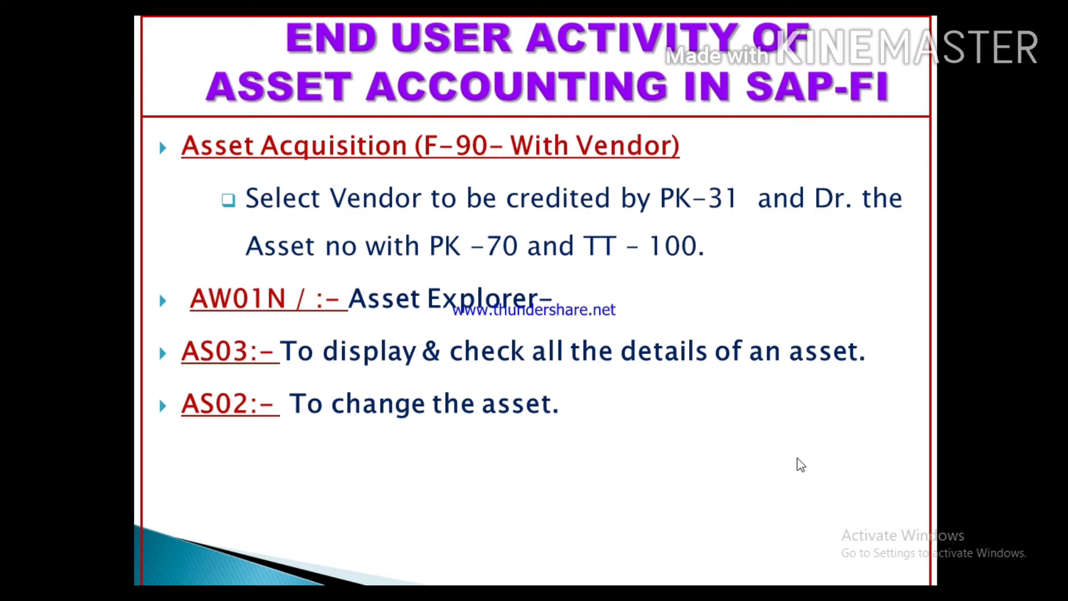
{"action": "key", "text": "Escape"}
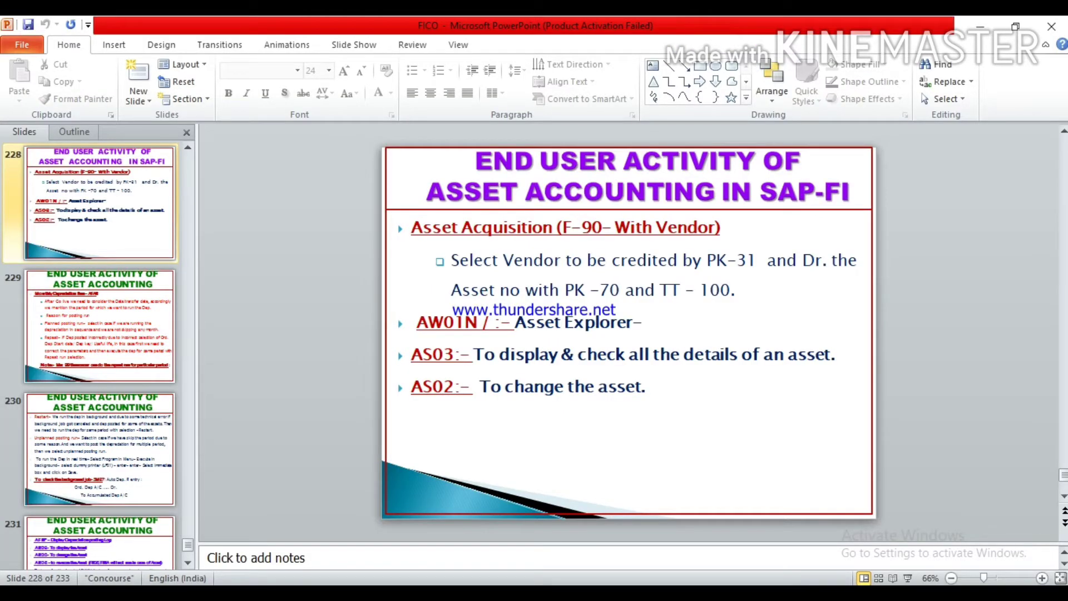
{"action": "left_click", "coordinate": [846, 592]}
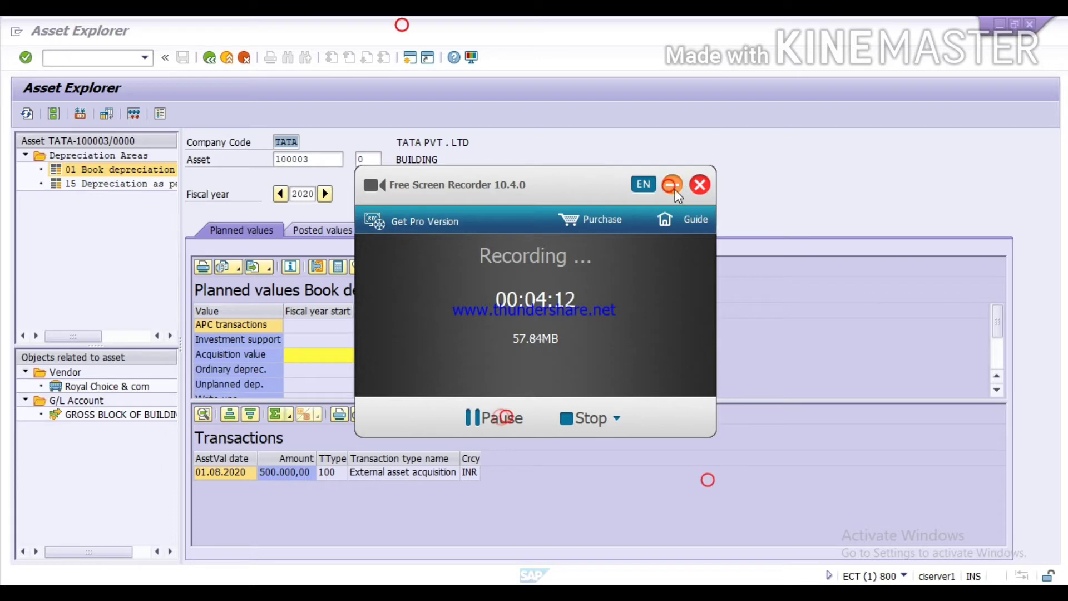
{"action": "left_click", "coordinate": [673, 186]}
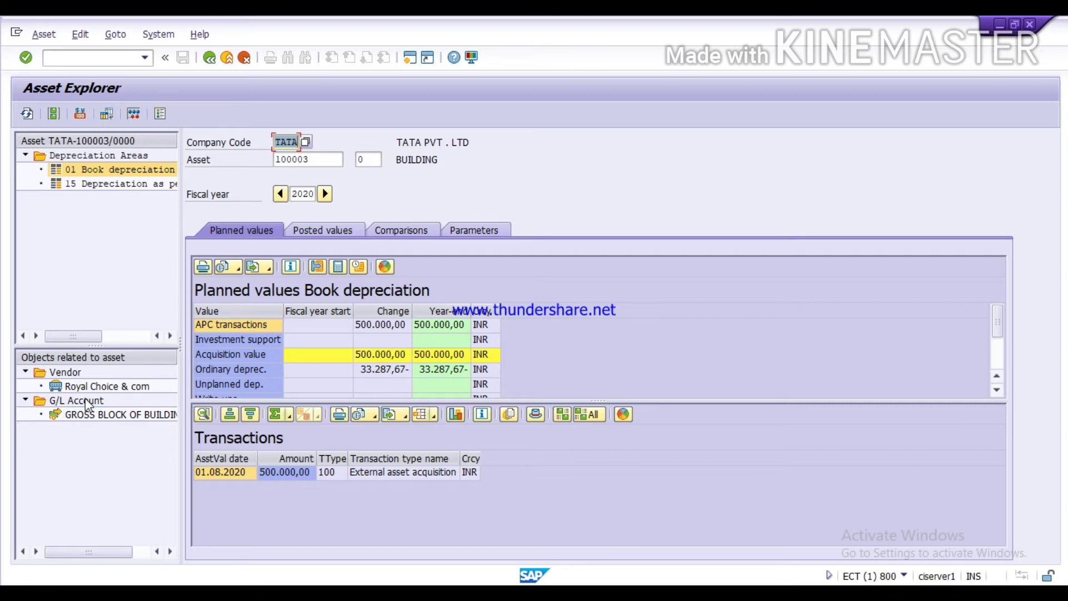
Review the asset's posted depreciation values by period and its multi-year book depreciation comparison.
{"action": "left_click", "coordinate": [324, 233]}
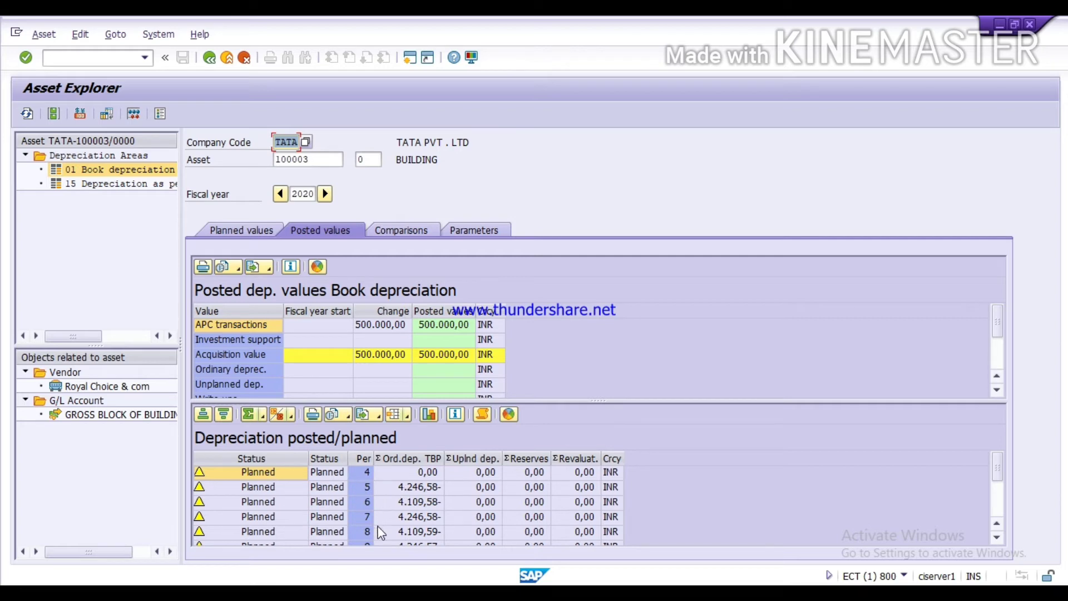
{"action": "key", "text": "Down"}
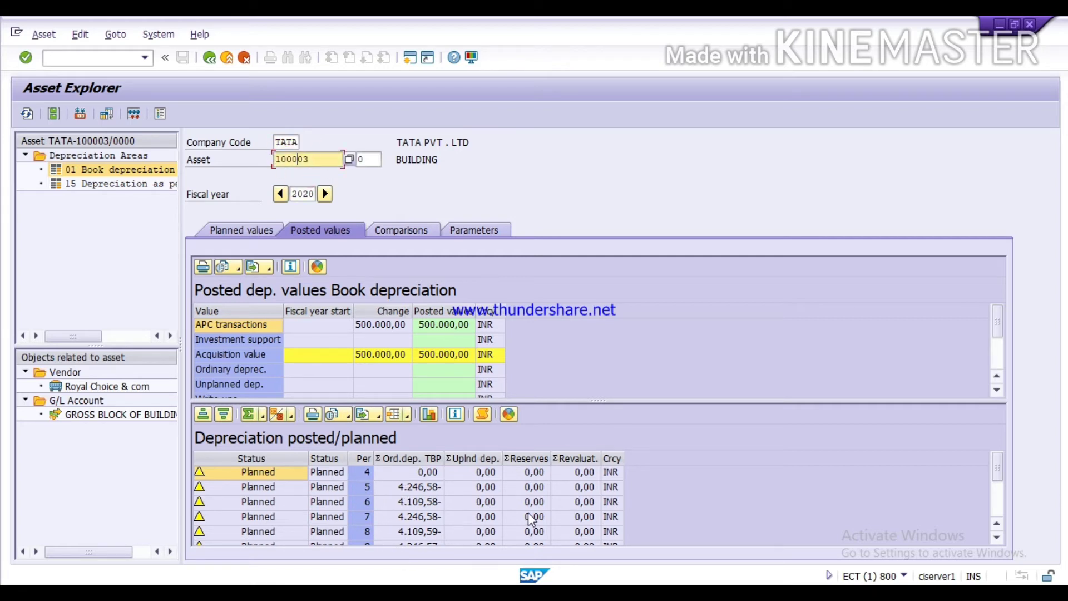
{"action": "key", "text": "Down"}
{"action": "key", "text": "Up"}
{"action": "key", "text": "Down"}
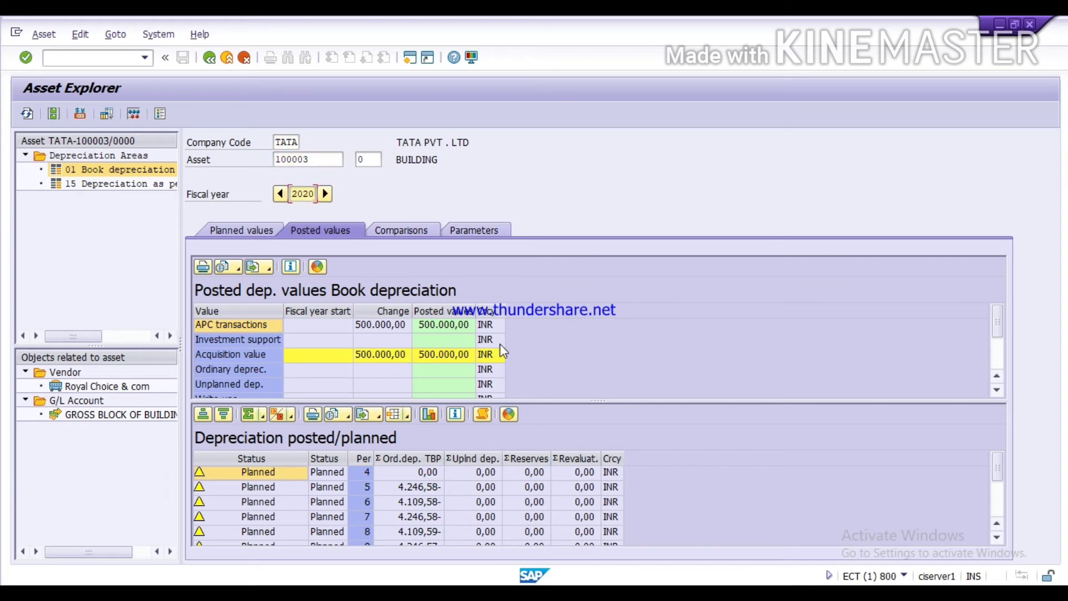
{"action": "left_click", "coordinate": [399, 232]}
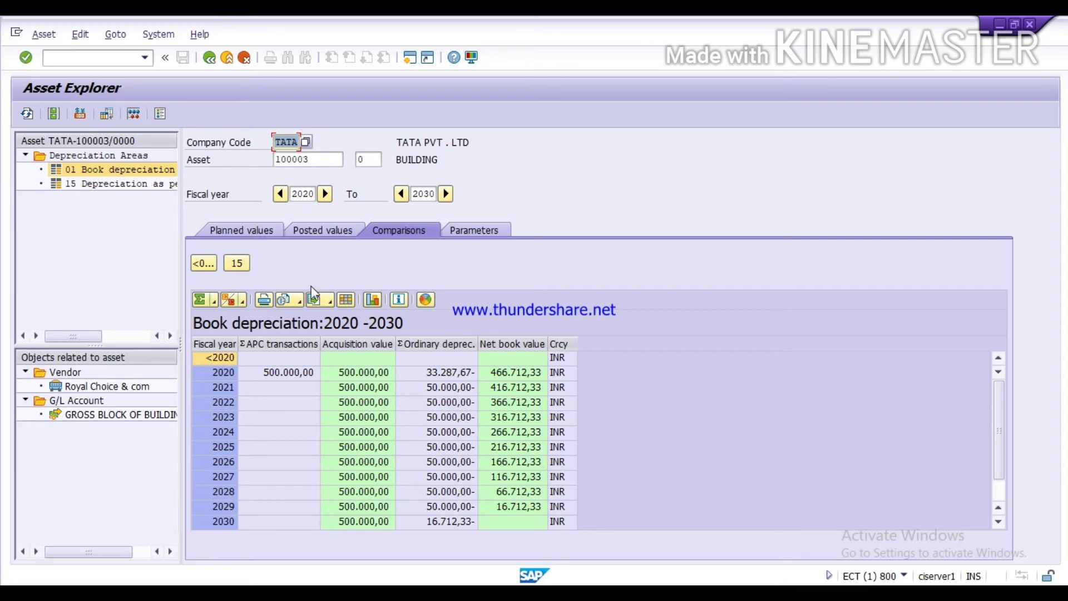
Check the asset's depreciation parameters and the details of its depreciation key, and leave Asset Explorer.
{"action": "left_click", "coordinate": [468, 229]}
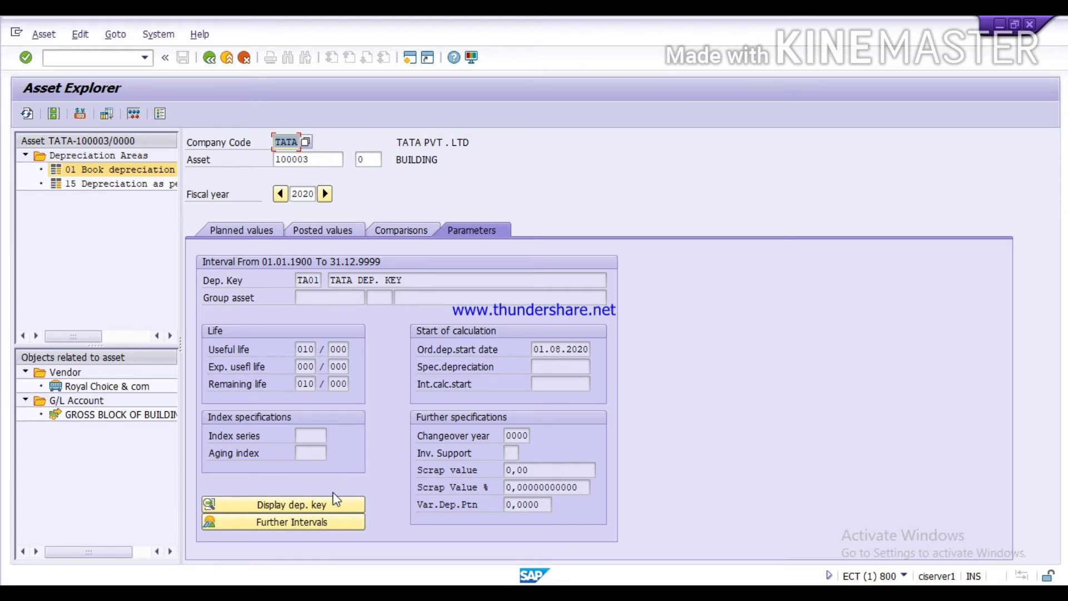
{"action": "left_click", "coordinate": [320, 506]}
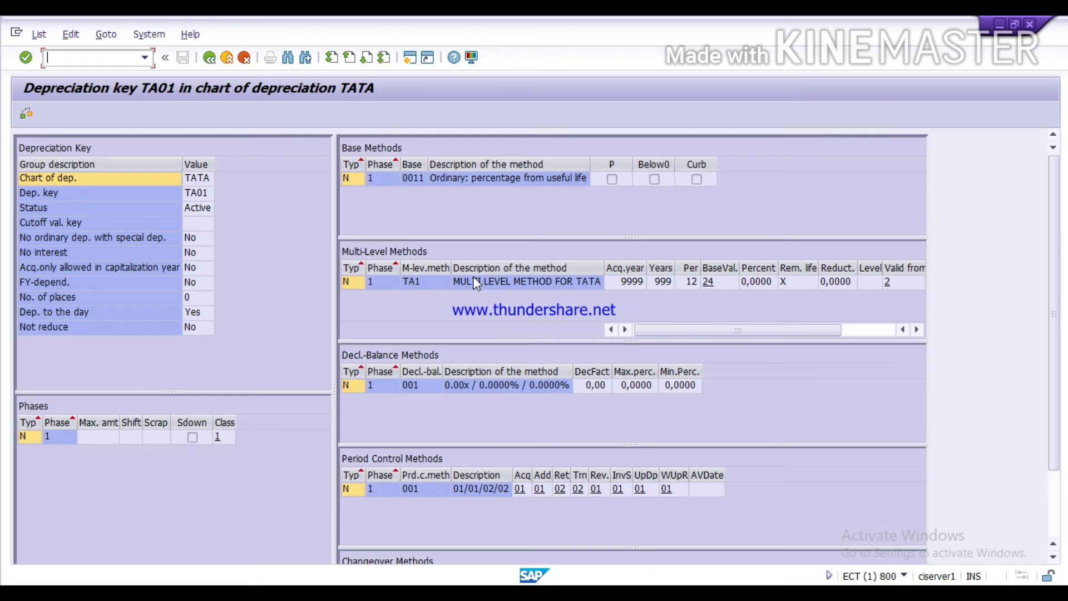
{"action": "left_click", "coordinate": [209, 57]}
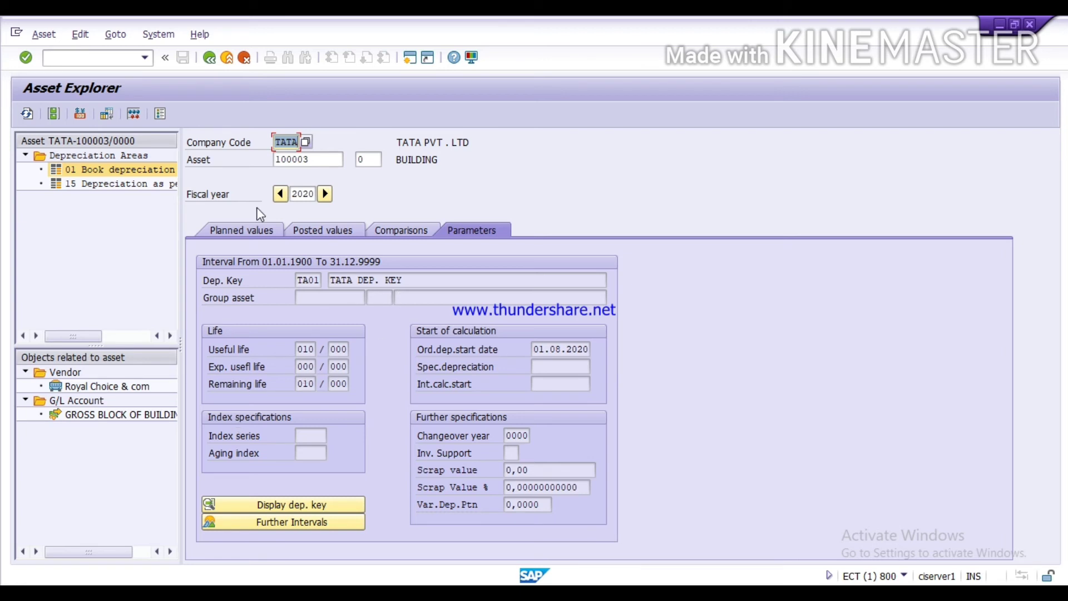
{"action": "left_click", "coordinate": [209, 58]}
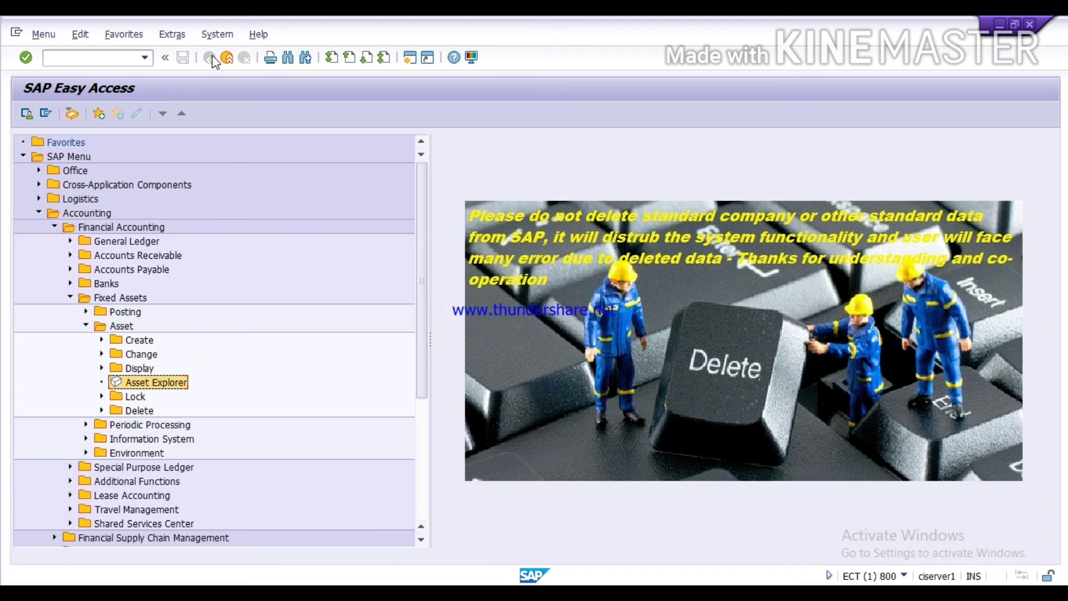
Start transaction AS03 and display the master data of asset 100003 in company code TATA.
{"action": "left_click", "coordinate": [120, 57]}
{"action": "type", "text": "as03"}
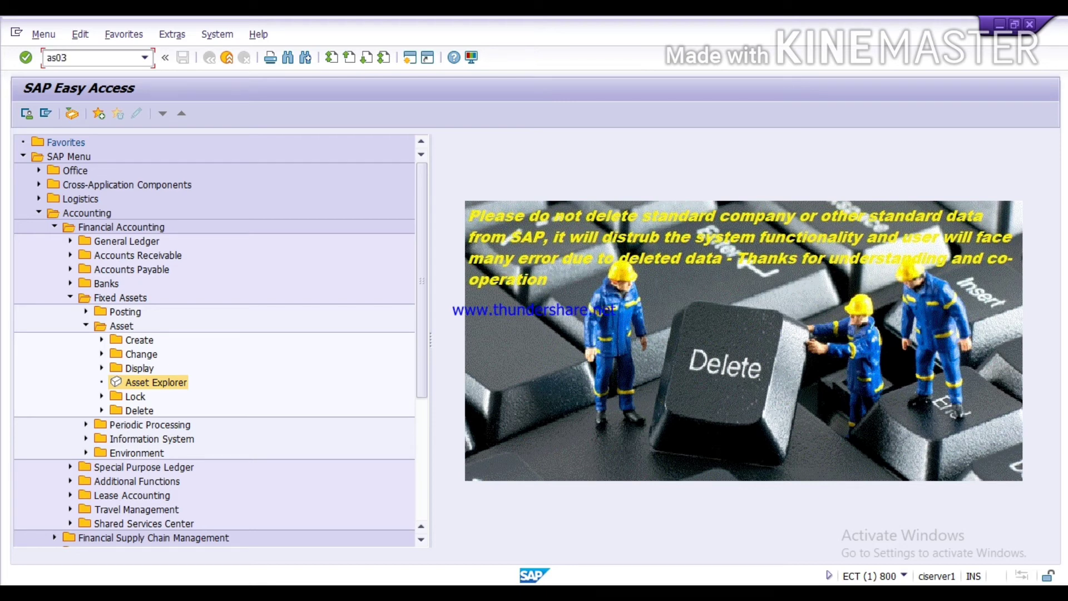
{"action": "key", "text": "Return"}
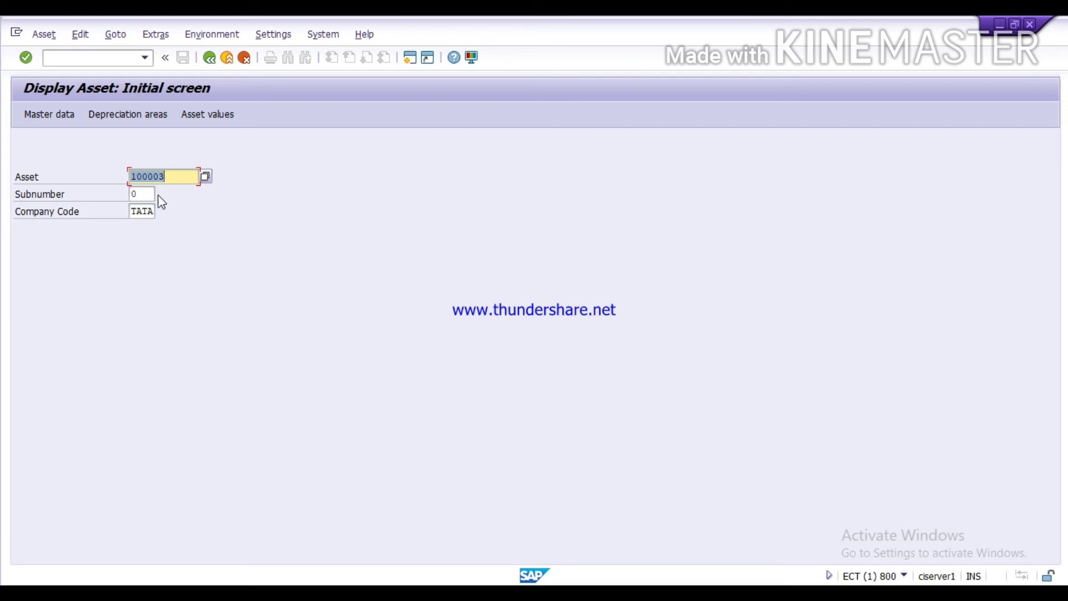
{"action": "left_click", "coordinate": [45, 113]}
{"action": "key", "text": "Return"}
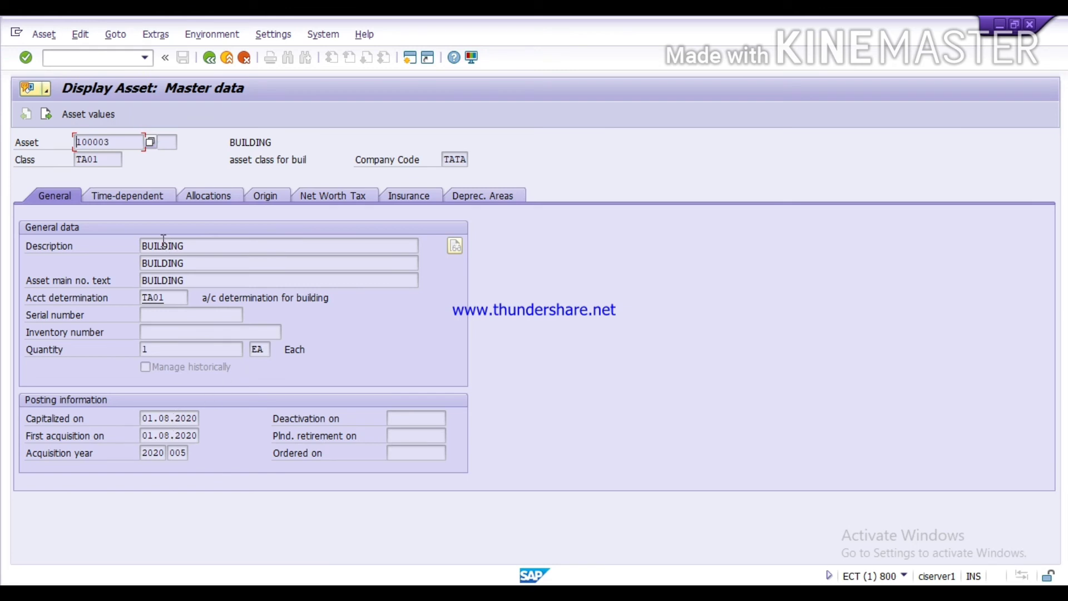
Look through the asset's time-dependent and allocation data, and return to its general data.
{"action": "left_click", "coordinate": [133, 197]}
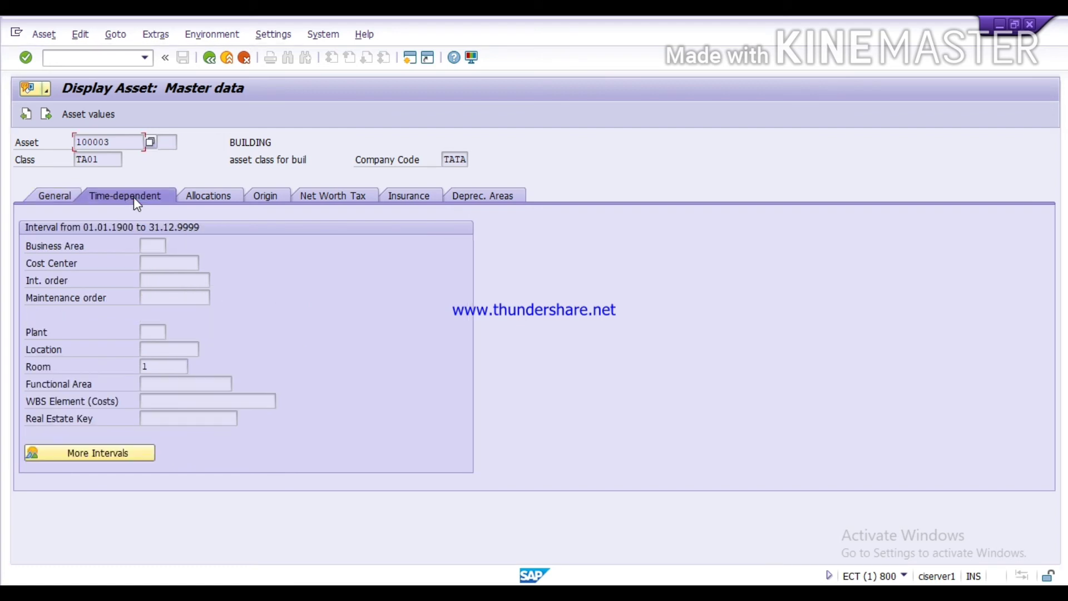
{"action": "left_click", "coordinate": [201, 193]}
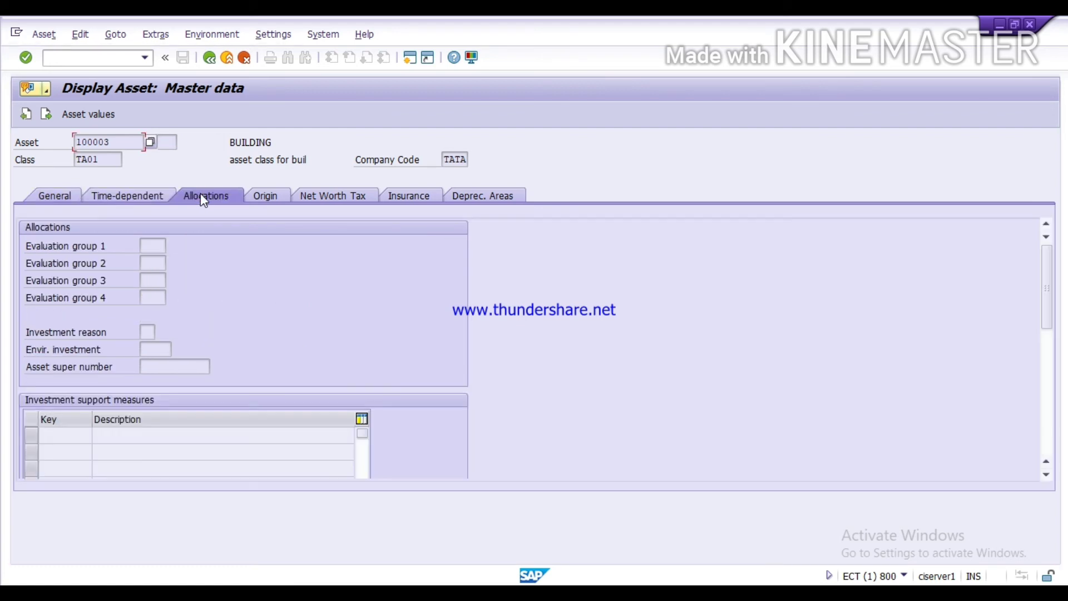
{"action": "left_click", "coordinate": [66, 192]}
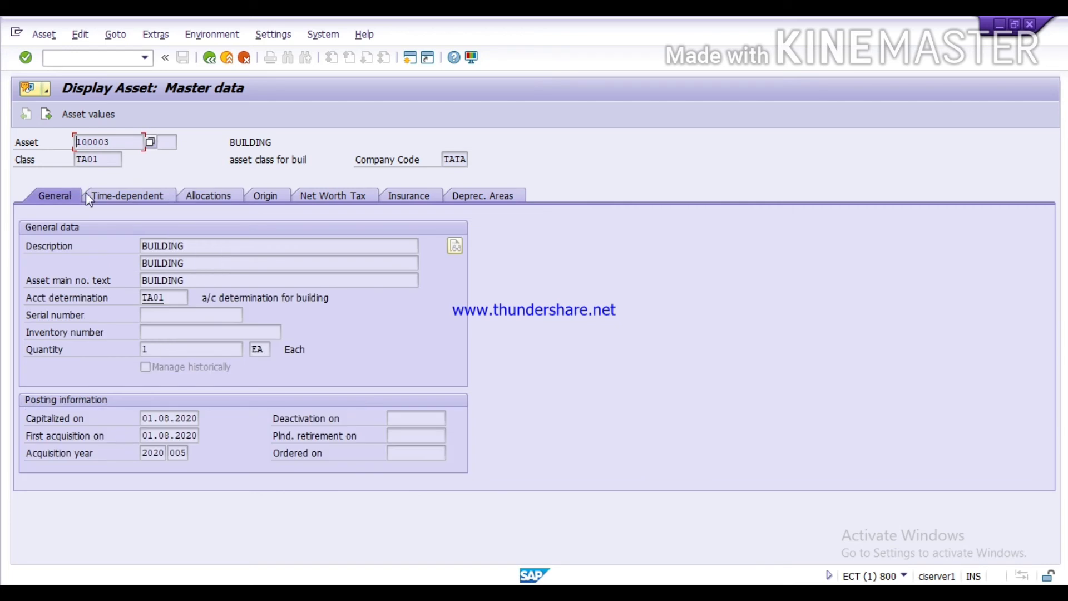
View the asset values from the master data display, and go back to the initial display screen.
{"action": "left_click", "coordinate": [100, 115]}
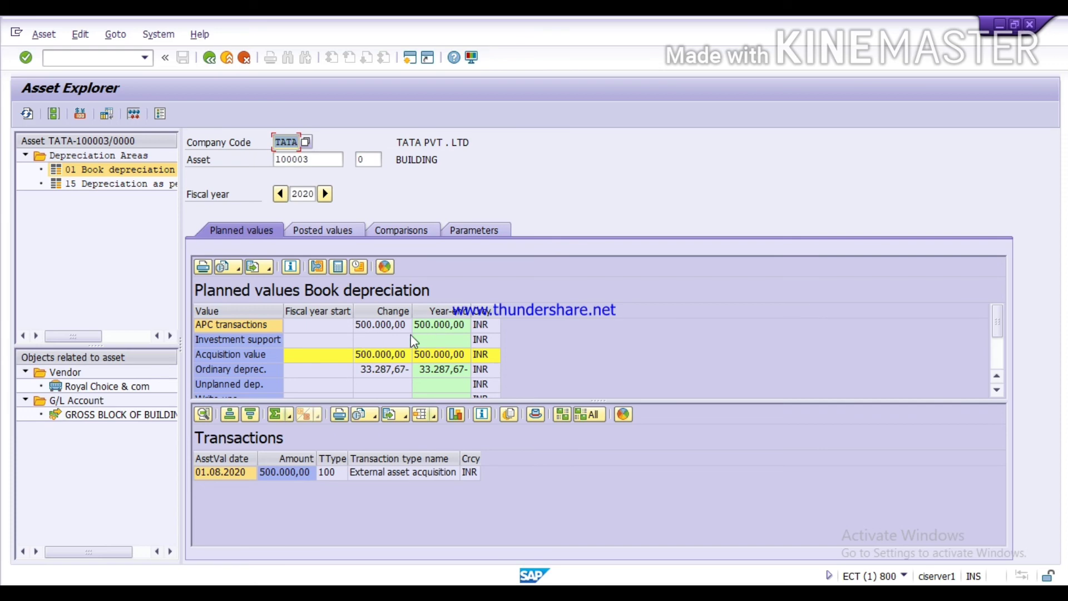
{"action": "left_click", "coordinate": [209, 61]}
{"action": "left_click", "coordinate": [209, 58]}
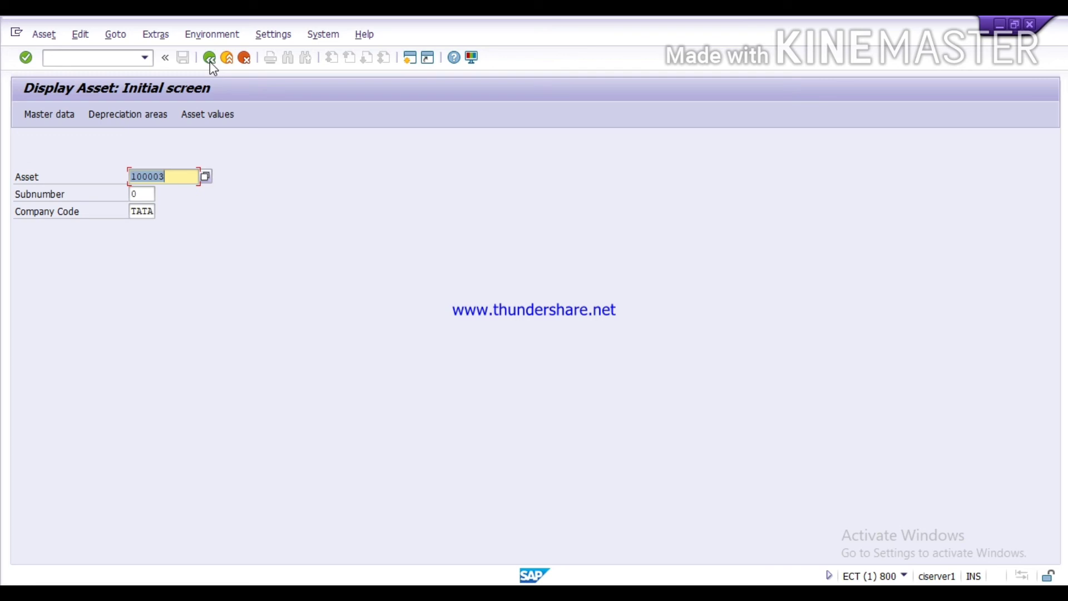
Display the master data of asset 100003 again and check the quantity in its general data.
{"action": "left_click", "coordinate": [50, 115]}
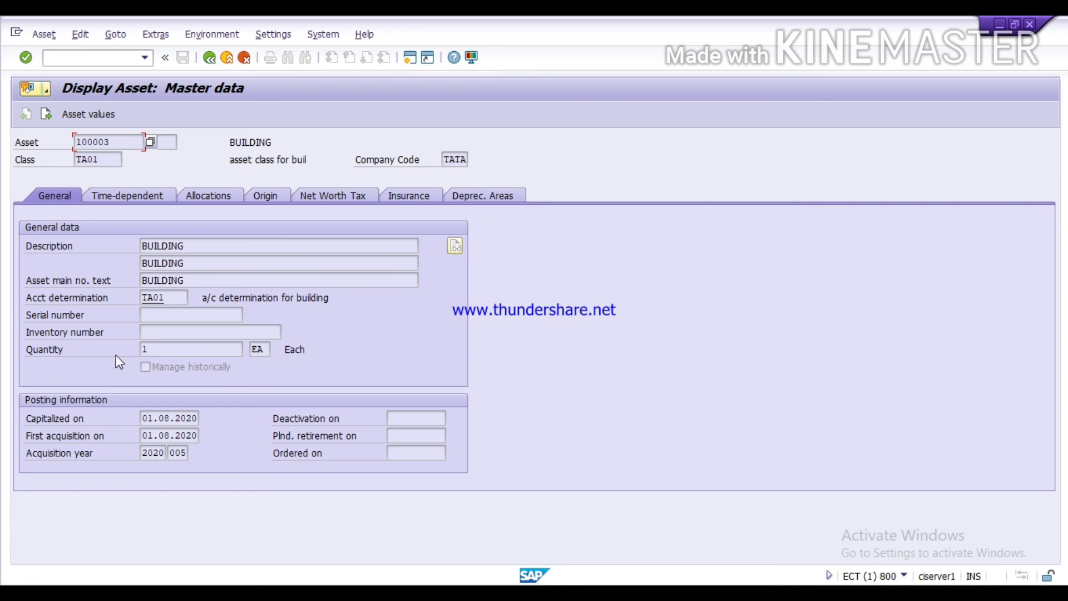
{"action": "left_click", "coordinate": [149, 351]}
{"action": "left_click", "coordinate": [210, 58]}
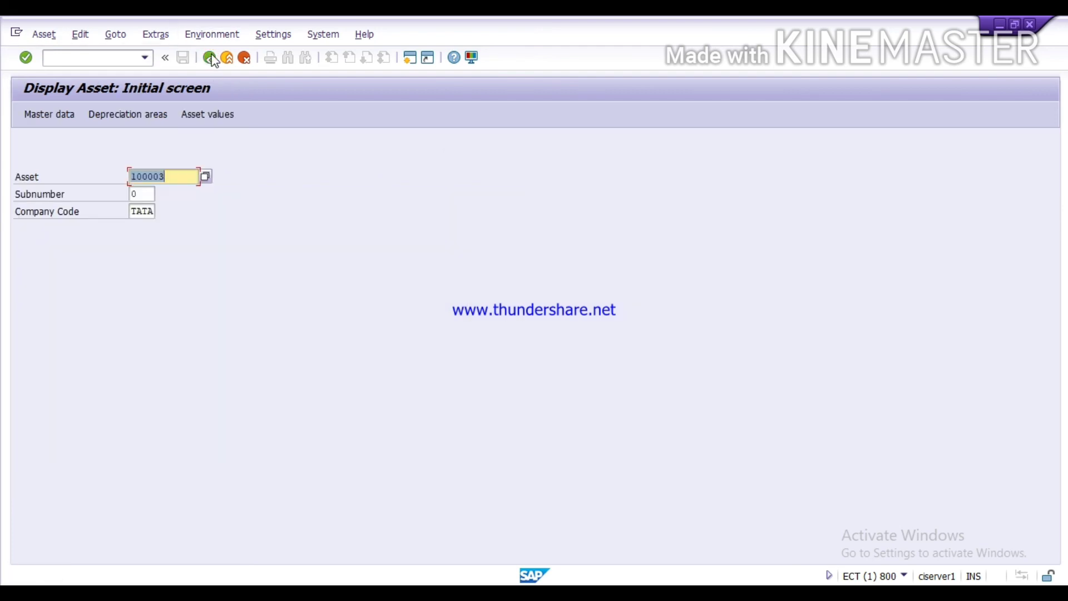
Leave the asset display and open the Change Asset transaction under Fixed Assets.
{"action": "left_click", "coordinate": [210, 58]}
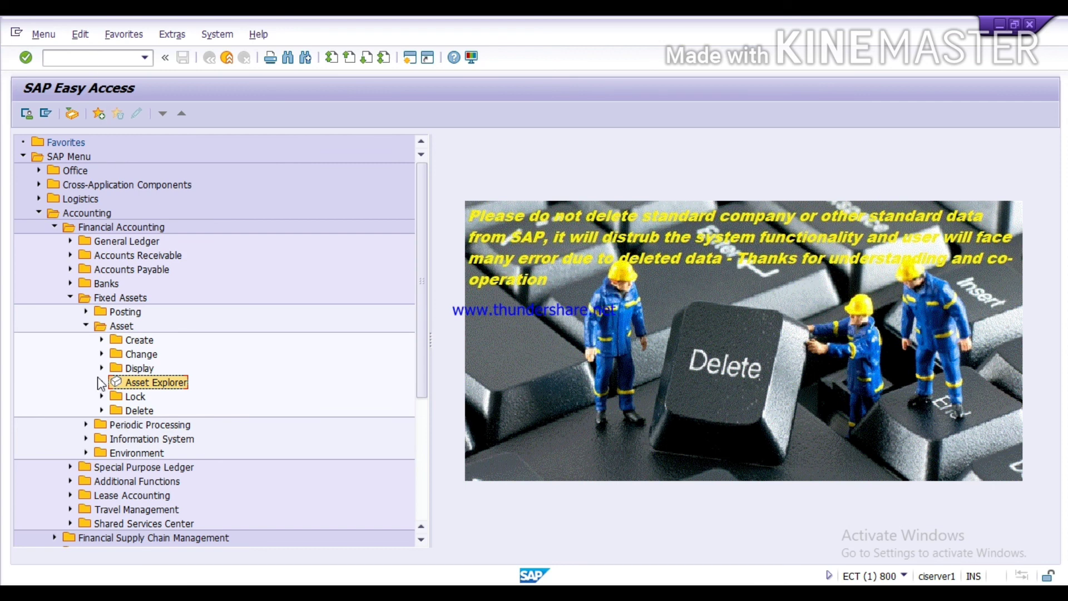
{"action": "left_click", "coordinate": [101, 353]}
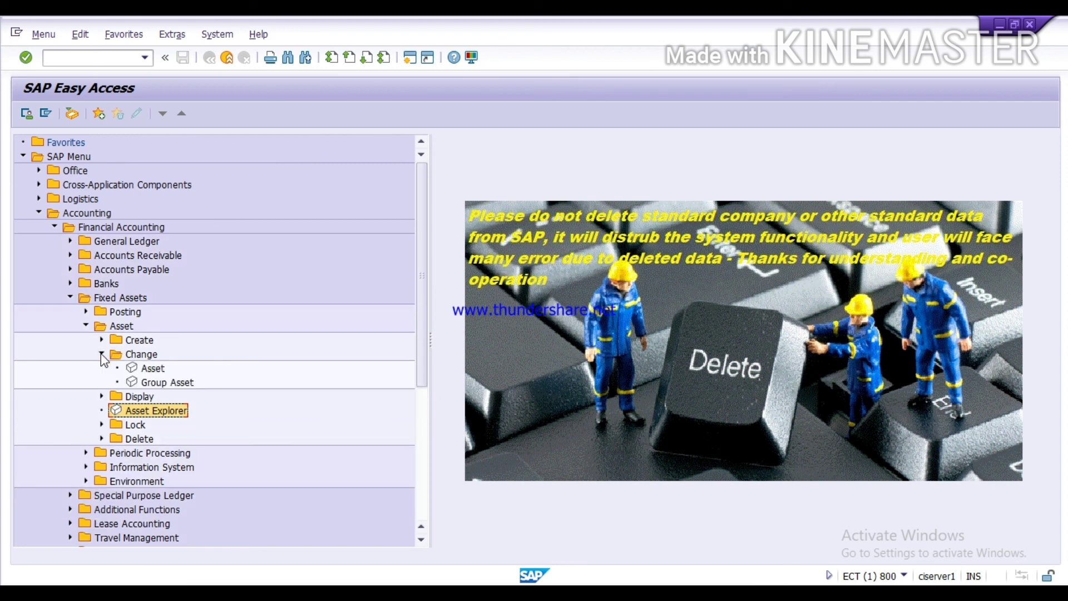
{"action": "double_click", "coordinate": [134, 369]}
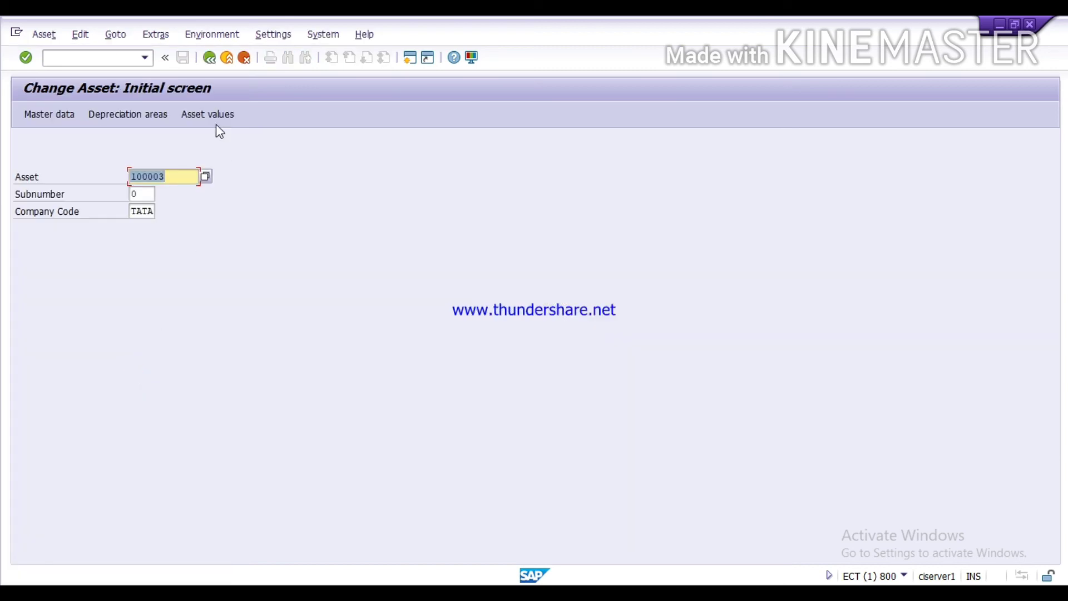
Return to the SAP menu and reopen the Change Asset transaction from the Asset folder under Fixed Assets.
{"action": "left_click", "coordinate": [209, 57]}
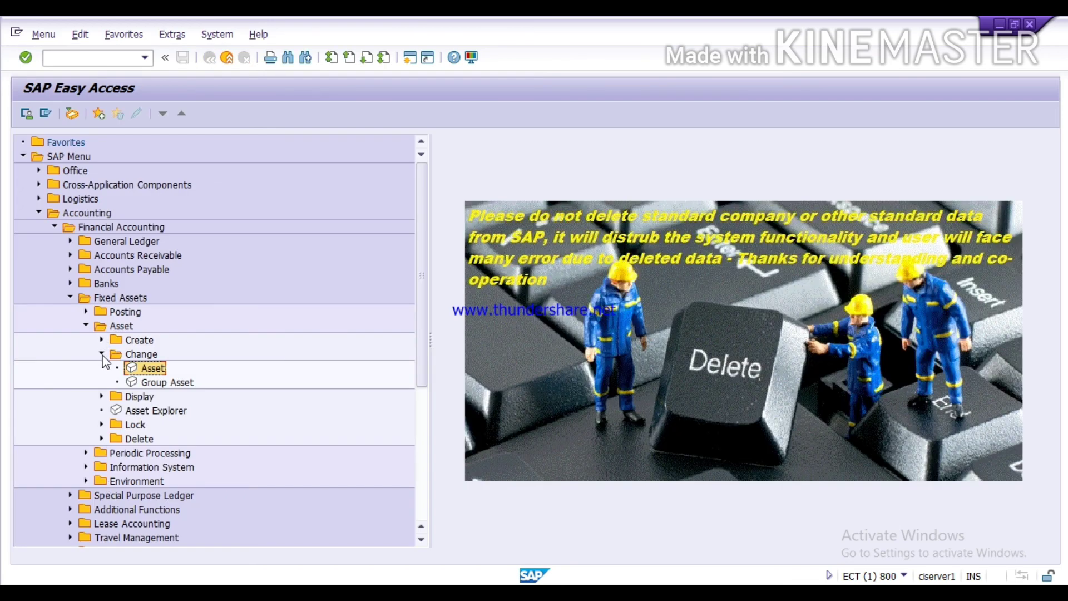
{"action": "left_click", "coordinate": [85, 327]}
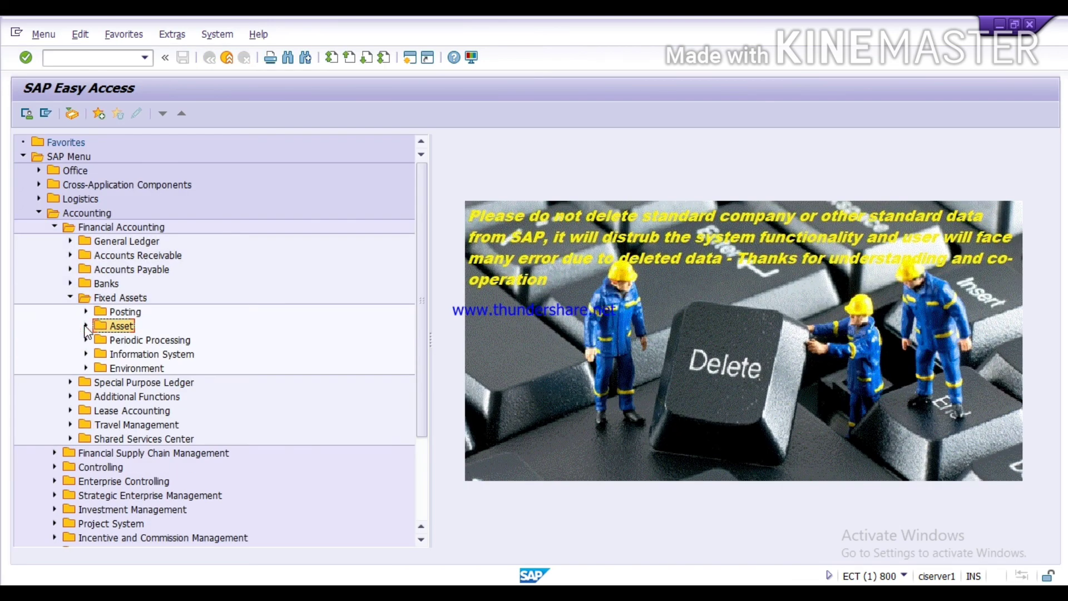
{"action": "left_click", "coordinate": [85, 326]}
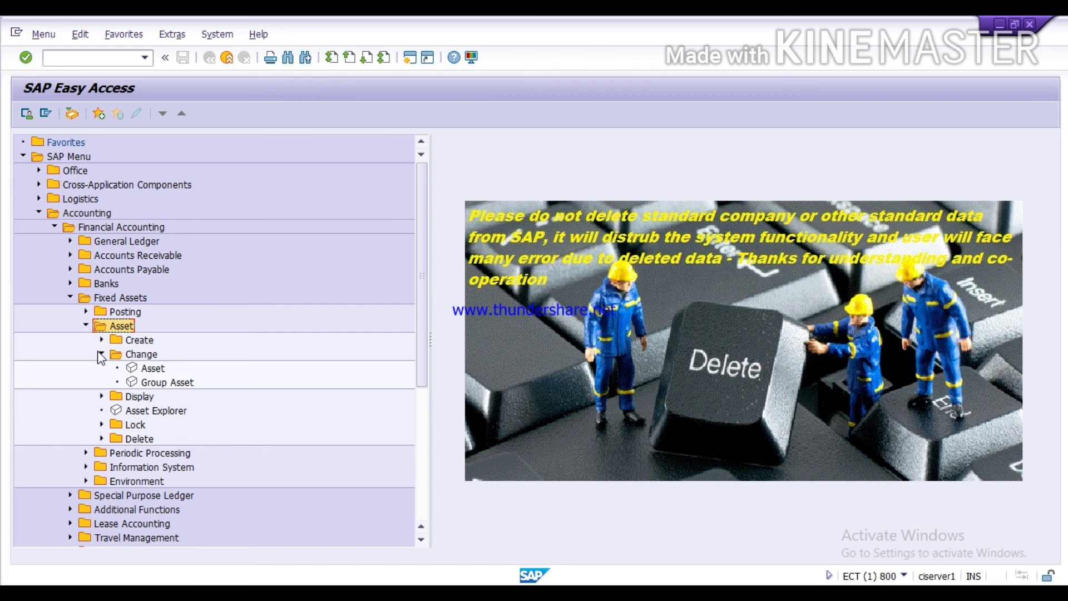
{"action": "double_click", "coordinate": [136, 369]}
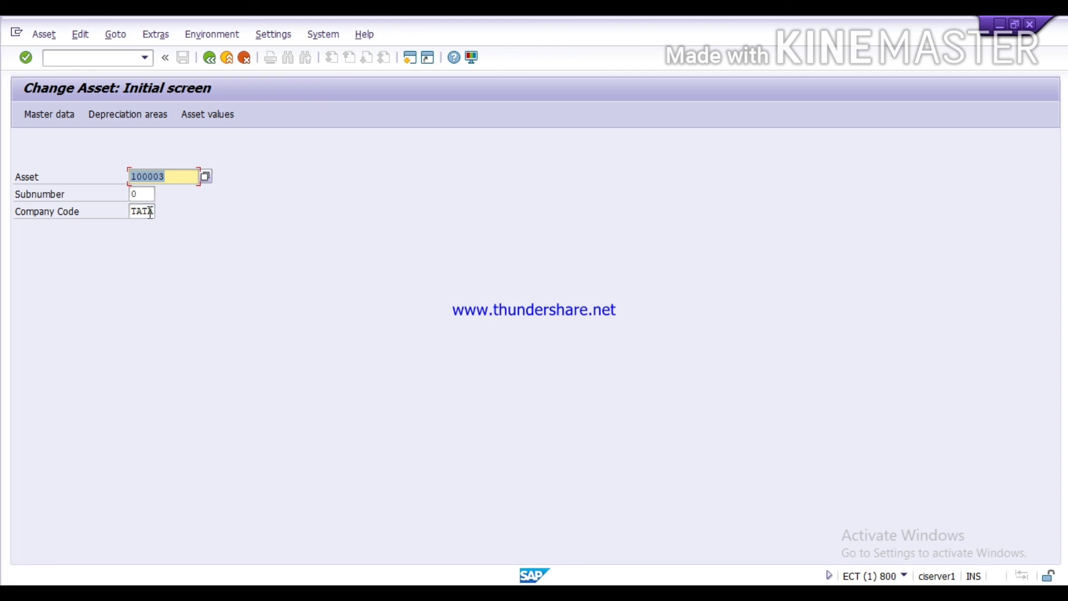
View the changeable master data of asset 100003 in company code TATA, and switch to the asset accounting slides in PowerPoint.
{"action": "key", "text": "Return"}
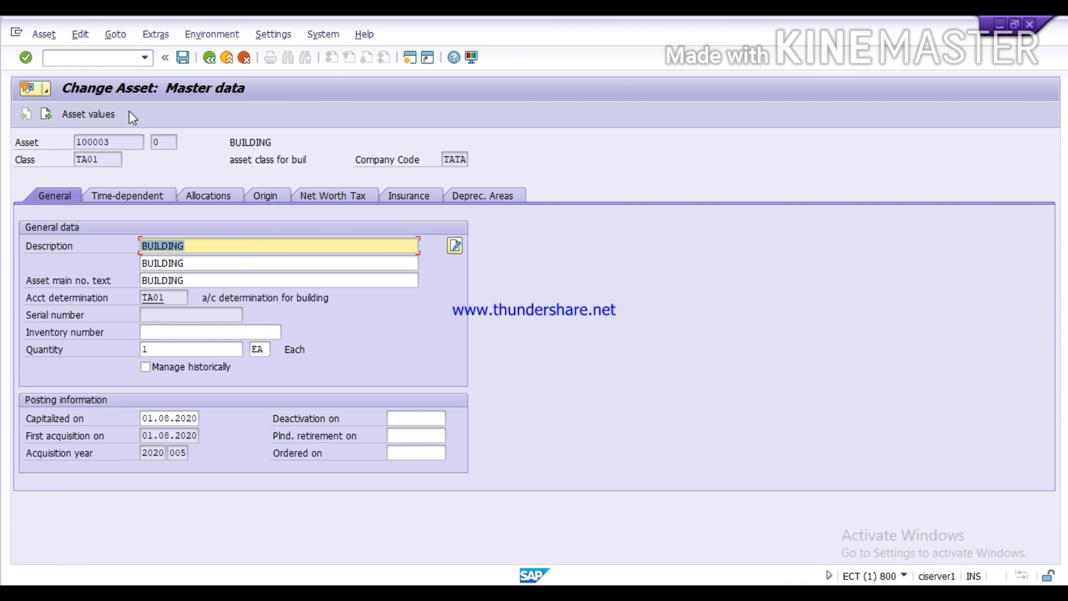
{"action": "left_click", "coordinate": [213, 58]}
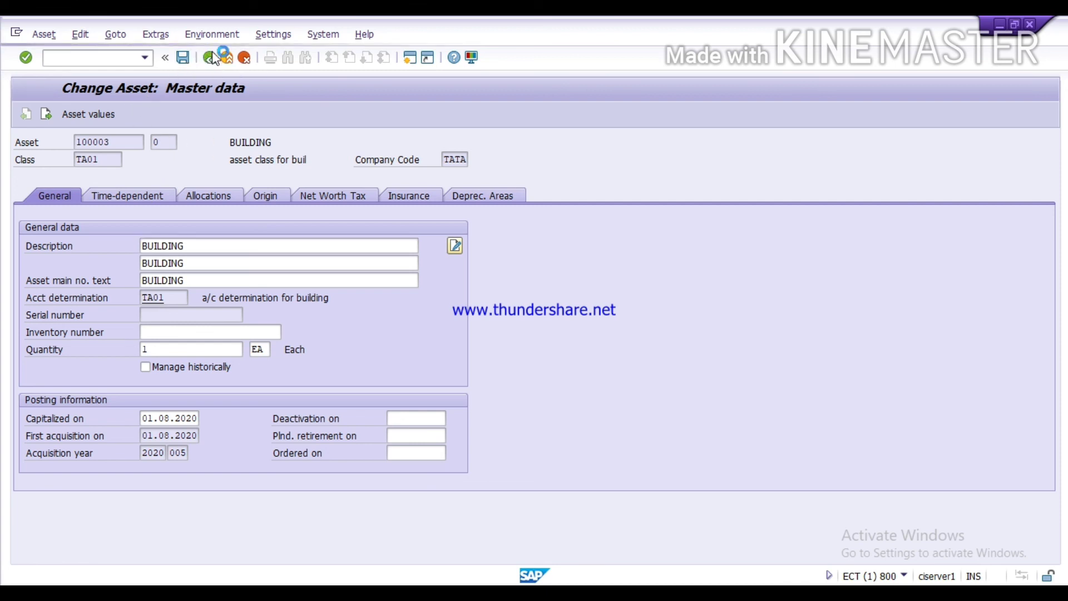
{"action": "key", "text": "alt+Tab"}
{"action": "key", "text": "alt+Tab"}
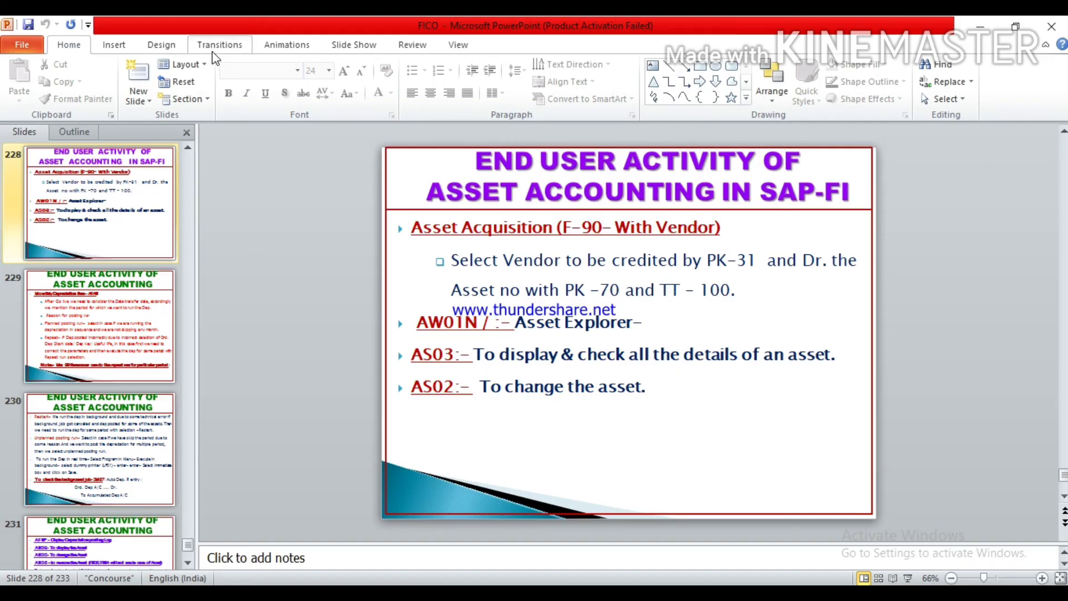